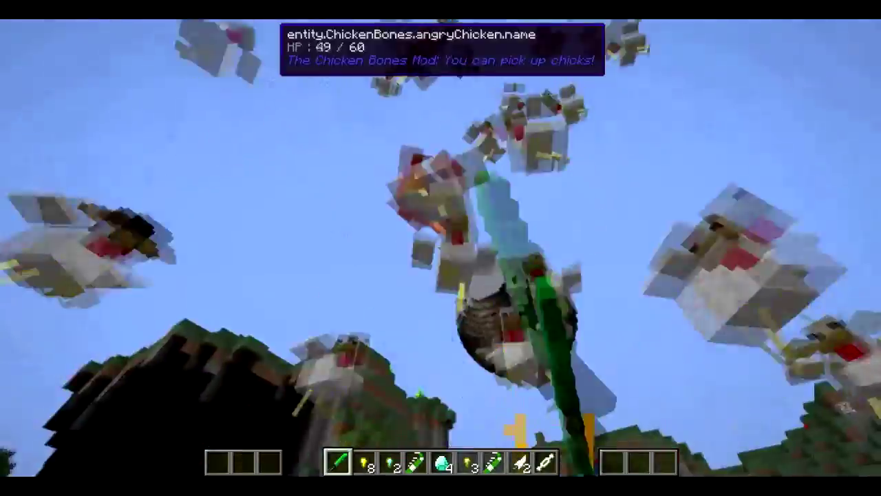
{"action": "left_click", "coordinate": [442, 247]}
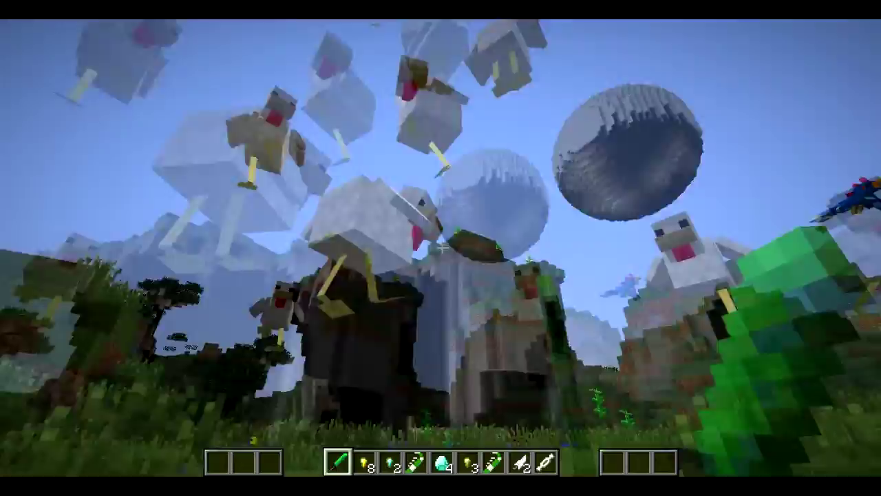
{"action": "left_click", "coordinate": [442, 247]}
{"action": "left_click", "coordinate": [442, 248]}
{"action": "left_click", "coordinate": [442, 247]}
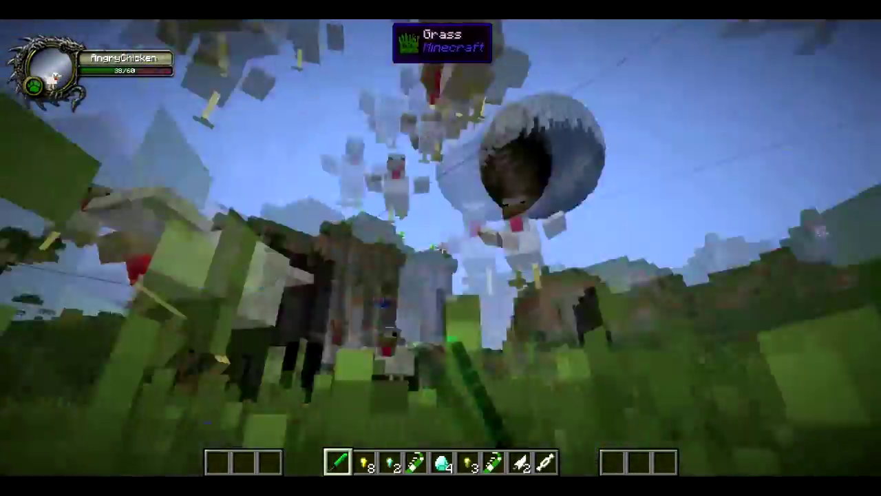
{"action": "left_click", "coordinate": [442, 248]}
{"action": "left_click", "coordinate": [442, 248]}
{"action": "left_click", "coordinate": [442, 247]}
{"action": "left_click", "coordinate": [442, 248]}
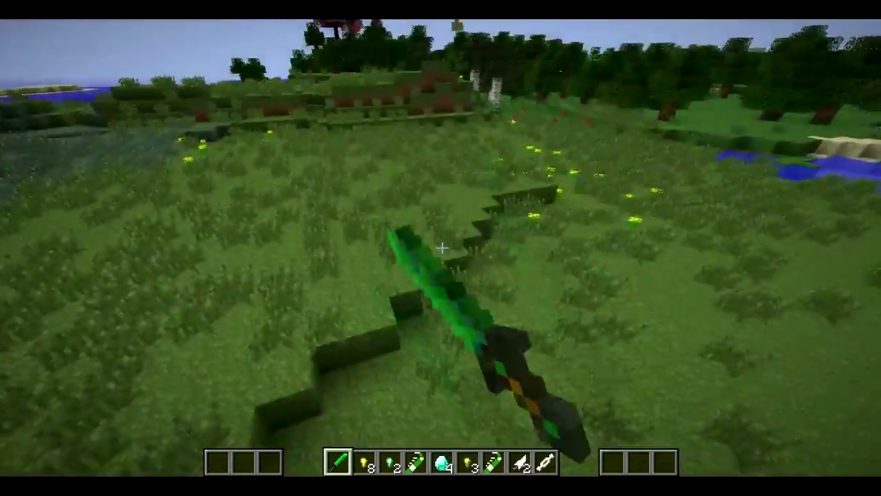
{"action": "left_click", "coordinate": [442, 248]}
{"action": "left_click", "coordinate": [442, 248]}
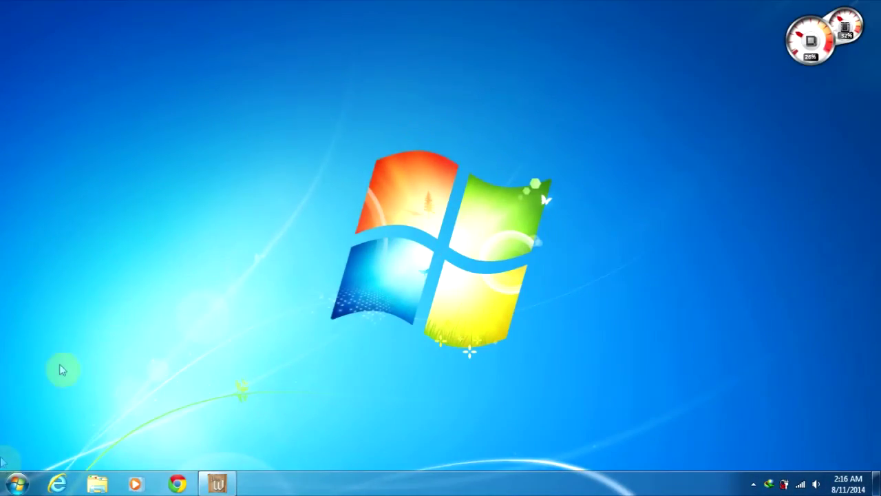
- Open the config folder inside .crazycraft in the AppData Roaming directory
{"action": "left_click", "coordinate": [15, 484]}
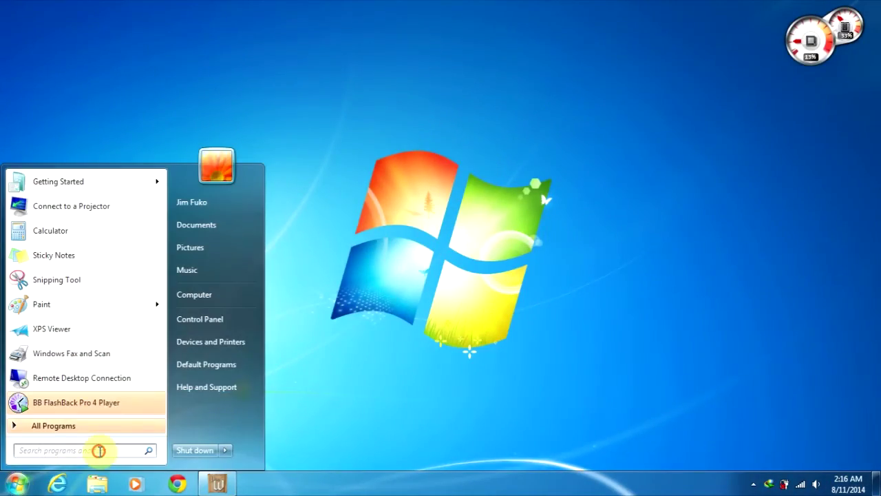
{"action": "type", "text": "%appdata"}
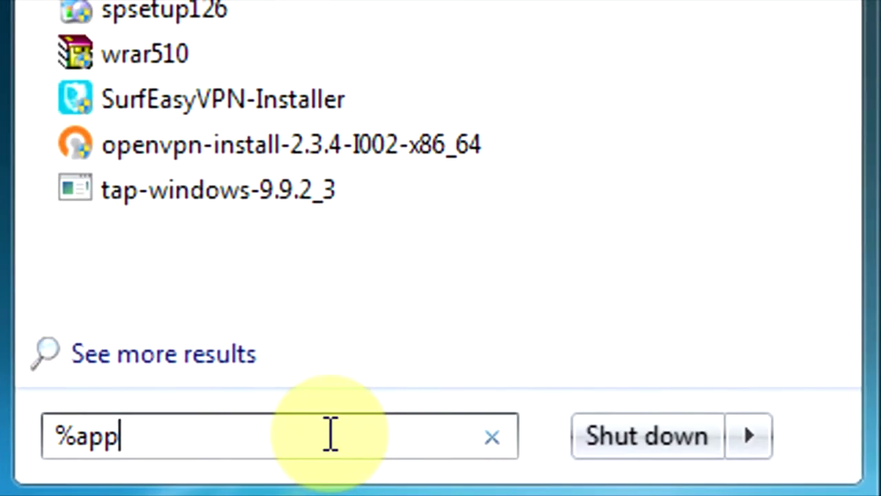
{"action": "key", "text": "Return"}
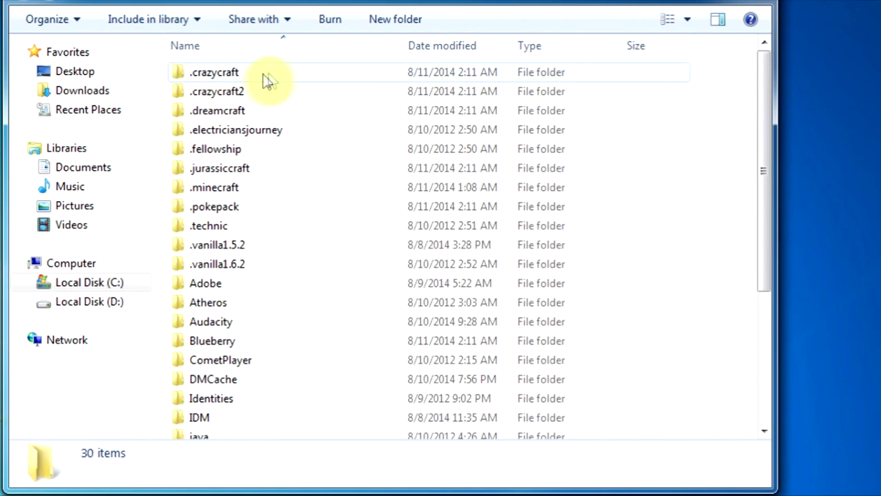
{"action": "double_click", "coordinate": [240, 72]}
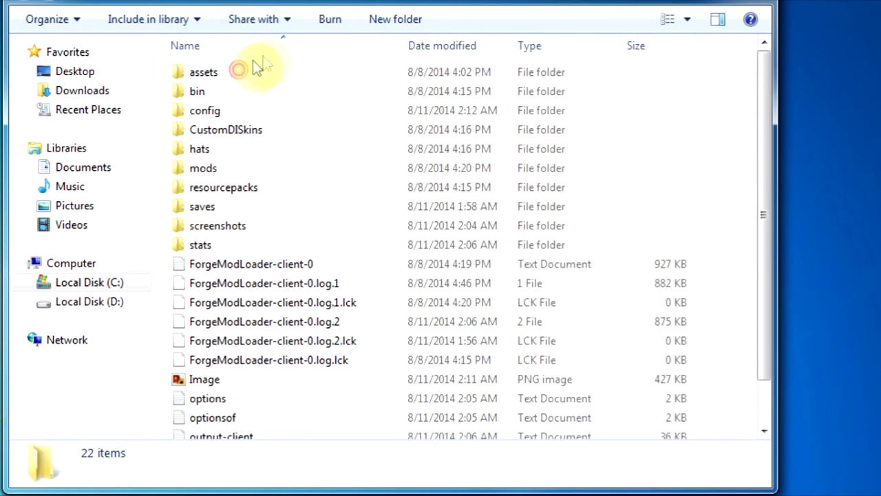
{"action": "double_click", "coordinate": [229, 111]}
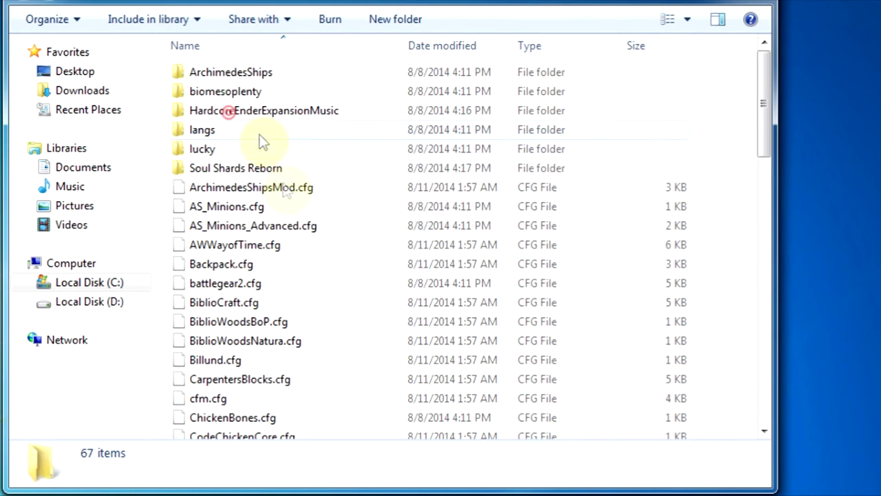
- Find and select the Morph.cfg file in the config folder
{"action": "scroll", "coordinate": [351, 276], "scroll_direction": "down", "scroll_amount": 6}
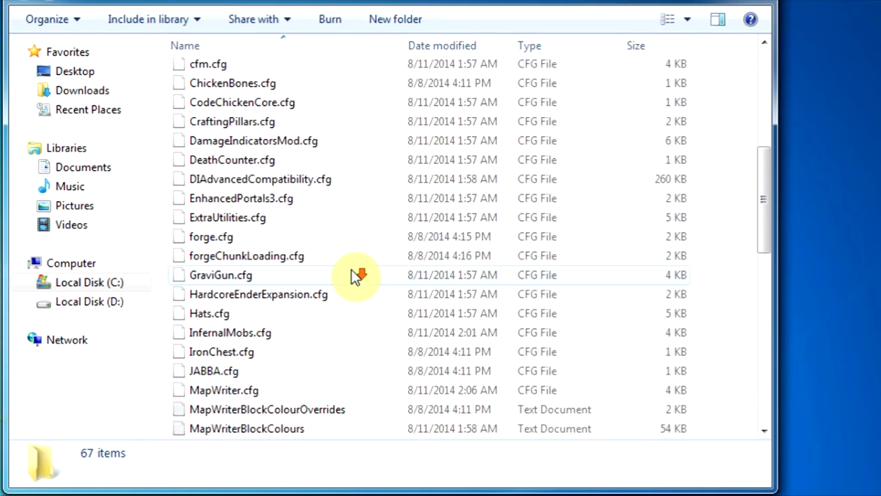
{"action": "scroll", "coordinate": [320, 287], "scroll_direction": "down", "scroll_amount": 4}
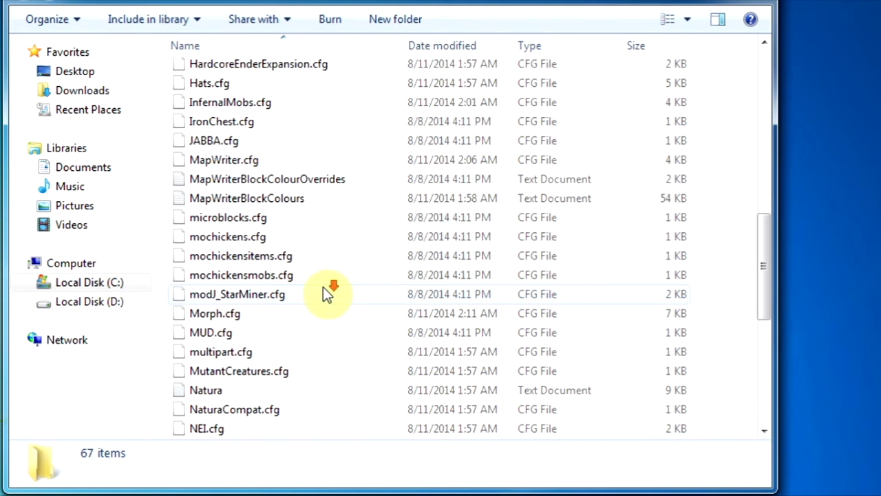
{"action": "left_click", "coordinate": [231, 313]}
{"action": "scroll", "coordinate": [358, 291], "scroll_direction": "down", "scroll_amount": 2}
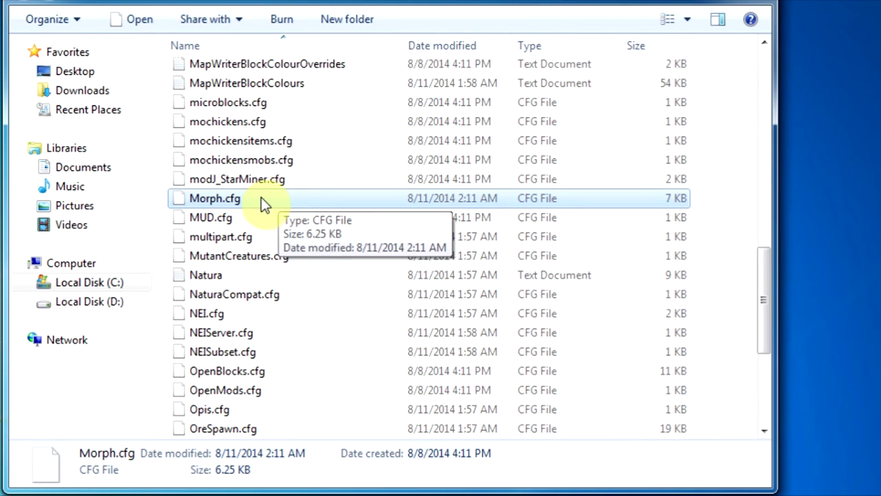
- Turn off "Hide extensions for known file types" in Folder Options and apply the change
{"action": "left_click", "coordinate": [77, 21]}
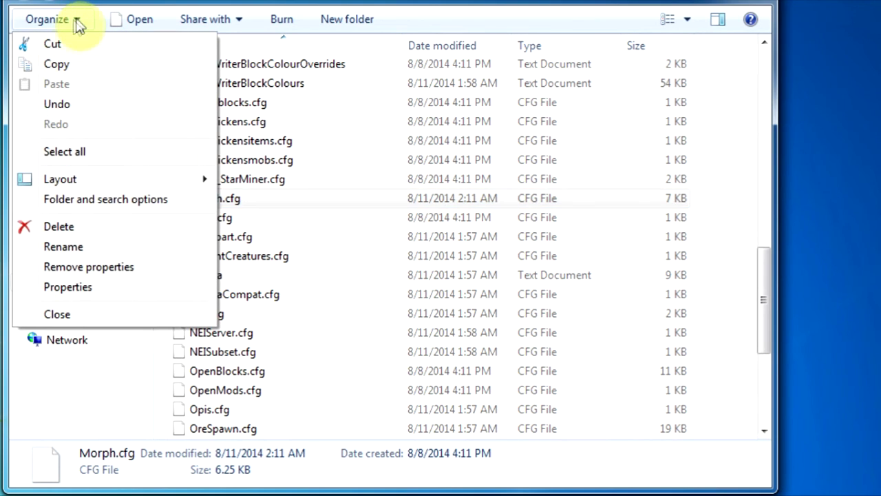
{"action": "left_click", "coordinate": [126, 201]}
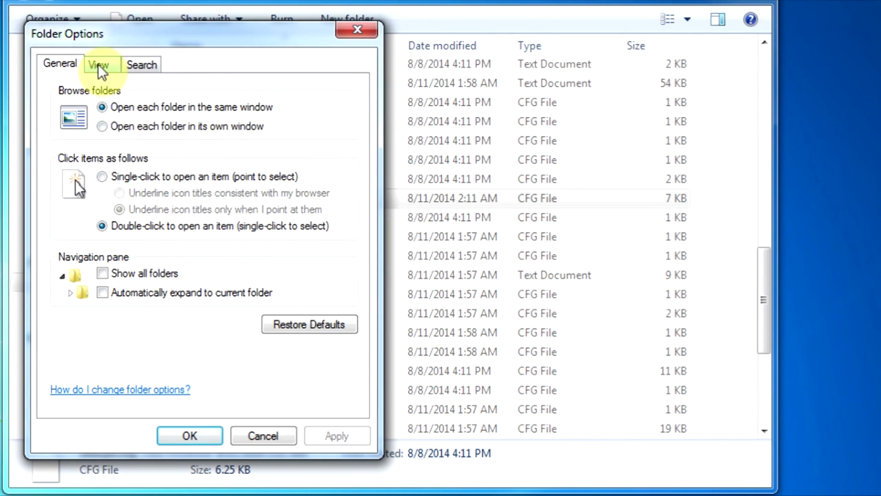
{"action": "left_click", "coordinate": [99, 69]}
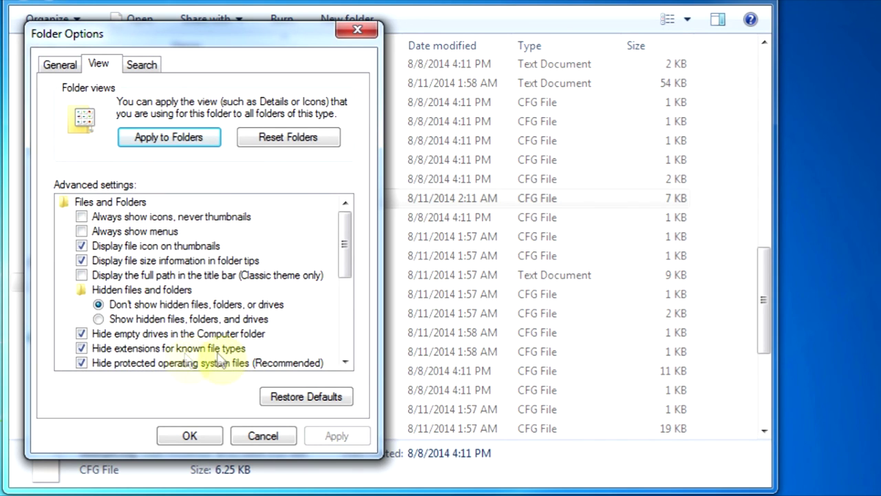
{"action": "left_click", "coordinate": [81, 349]}
{"action": "left_click", "coordinate": [201, 437]}
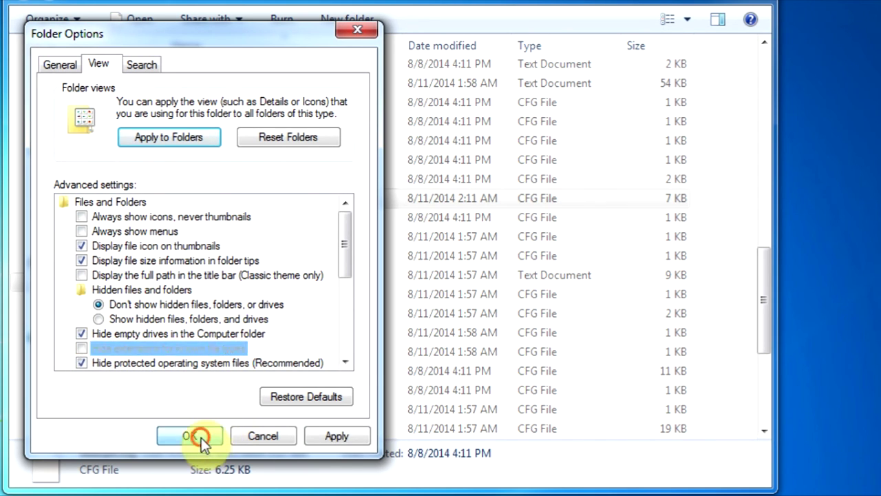
- Rename Morph.cfg as Morph.cfg.txt and accept the extension change
{"action": "left_click", "coordinate": [215, 428]}
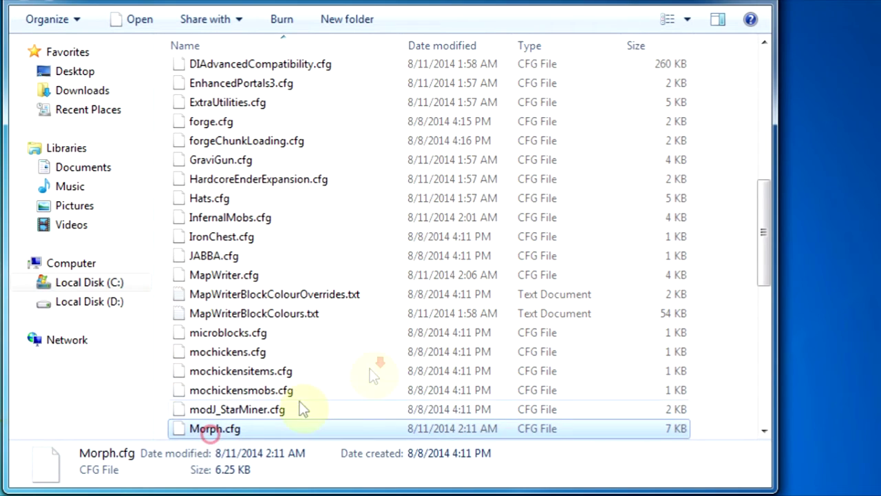
{"action": "scroll", "coordinate": [348, 358], "scroll_direction": "down", "scroll_amount": 2}
{"action": "left_click", "coordinate": [269, 313]}
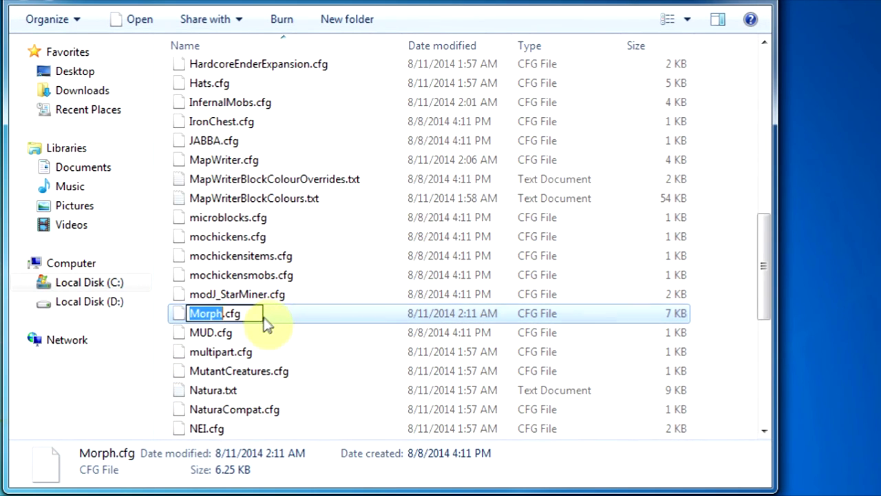
{"action": "left_click", "coordinate": [248, 313]}
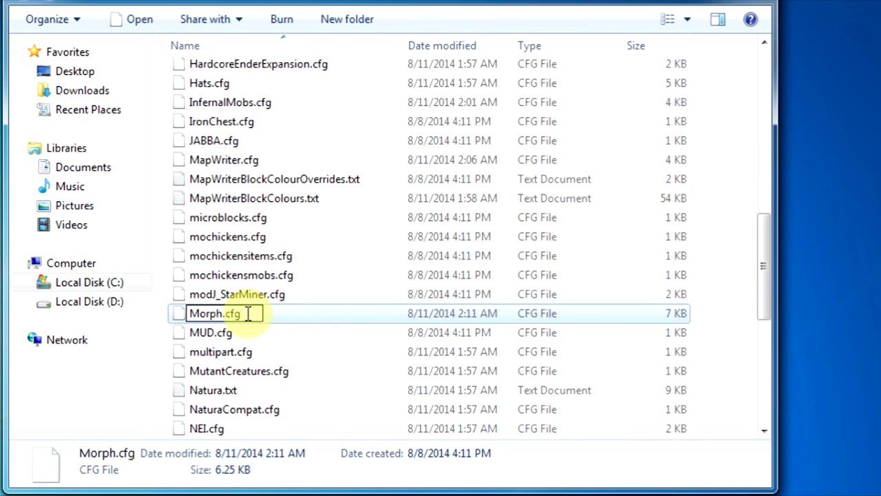
{"action": "type", "text": ".txt"}
{"action": "key", "text": "Return"}
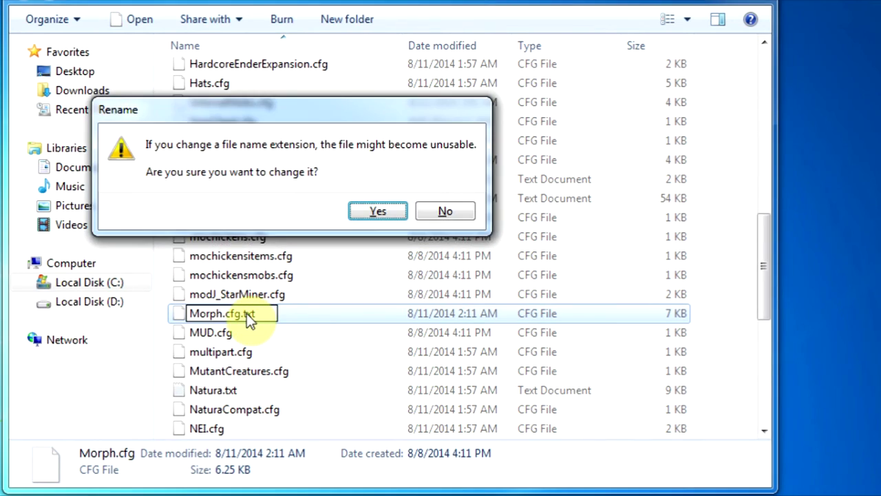
{"action": "key", "text": "Return"}
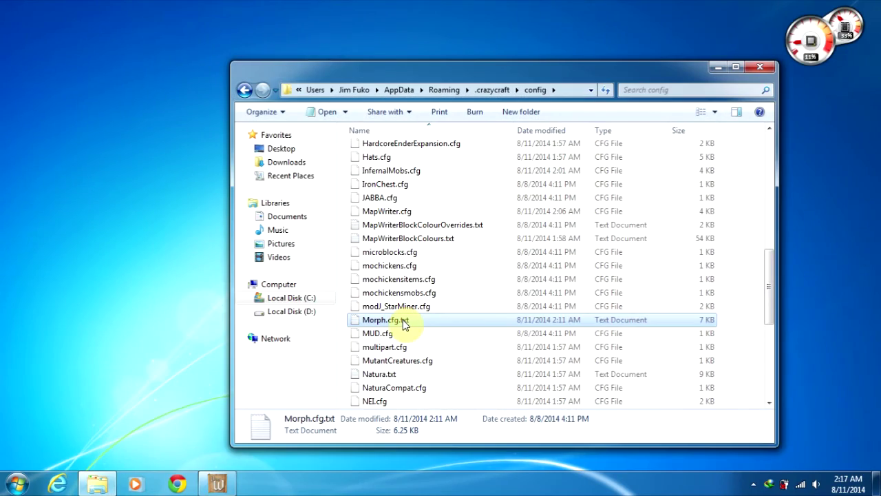
- Open Morph.cfg.txt and locate the instaMorph setting among its configuration entries
{"action": "double_click", "coordinate": [404, 324]}
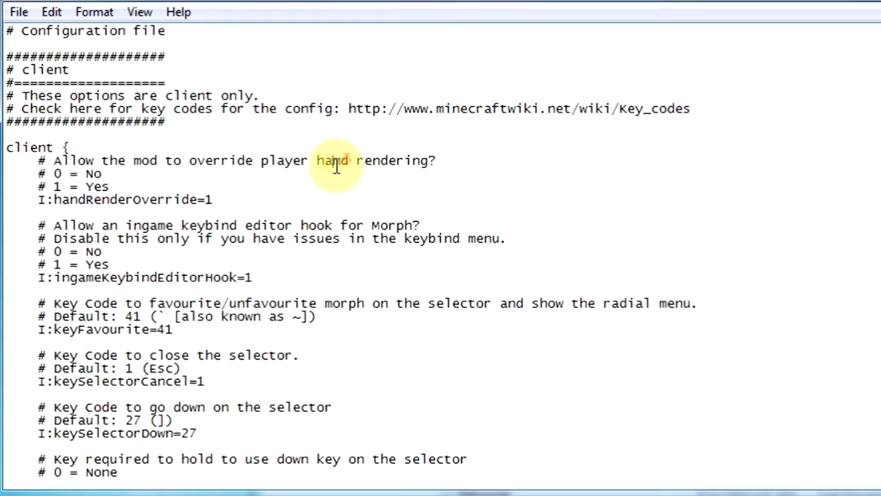
{"action": "scroll", "coordinate": [337, 167], "scroll_direction": "down", "scroll_amount": 12}
{"action": "scroll", "coordinate": [360, 165], "scroll_direction": "down", "scroll_amount": 20}
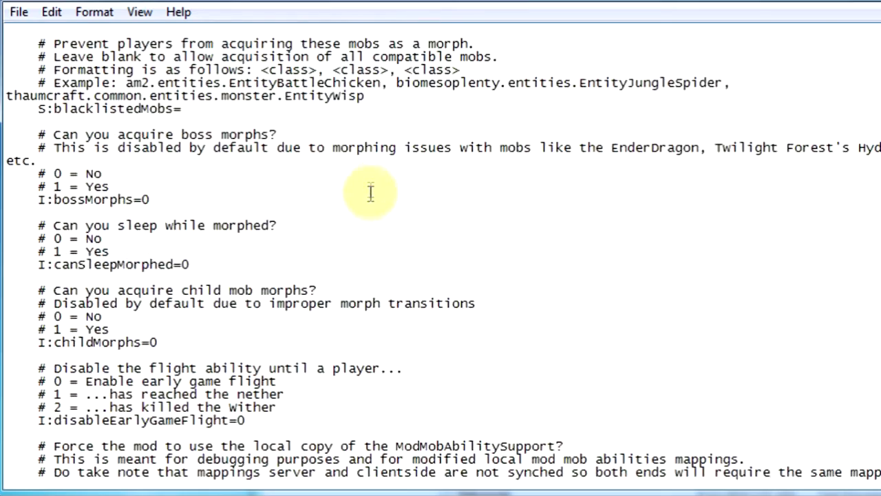
{"action": "scroll", "coordinate": [370, 192], "scroll_direction": "down", "scroll_amount": 11}
{"action": "scroll", "coordinate": [319, 232], "scroll_direction": "down", "scroll_amount": 3}
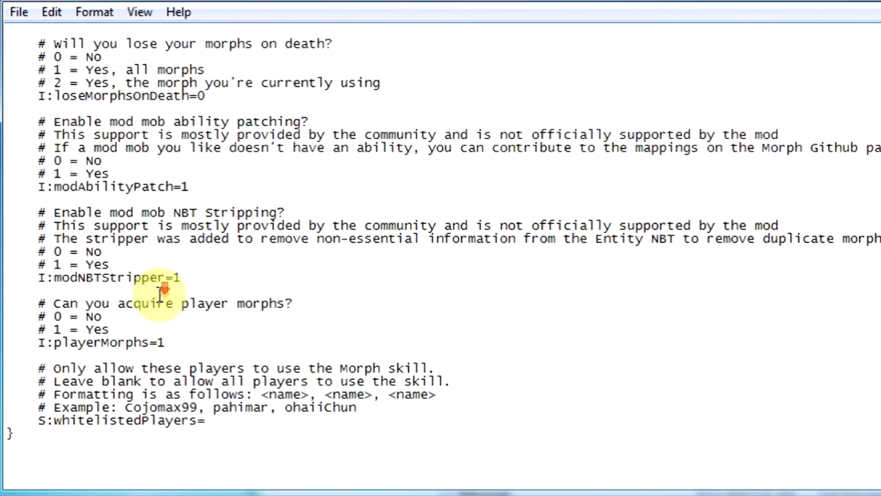
{"action": "scroll", "coordinate": [169, 292], "scroll_direction": "up", "scroll_amount": 2}
{"action": "scroll", "coordinate": [227, 255], "scroll_direction": "up", "scroll_amount": 2}
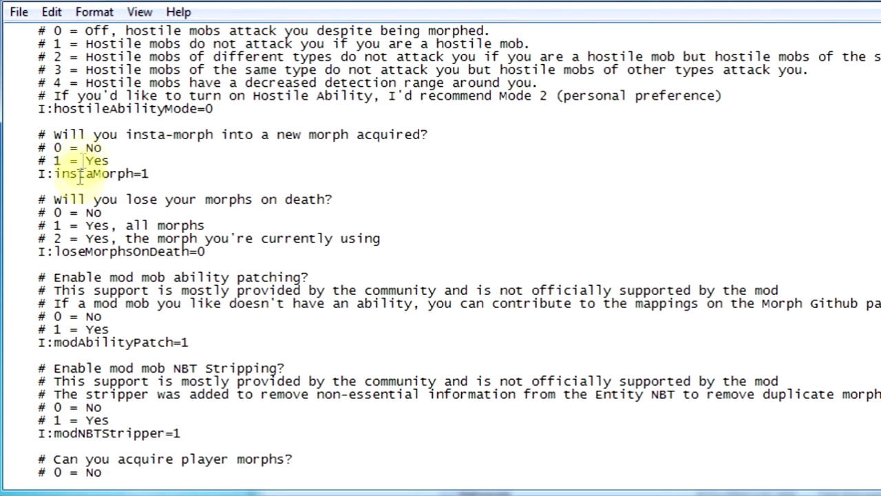
- Set instaMorph to 0 under the question about insta-morphing into a newly acquired morph
{"action": "left_click_drag", "start_coordinate": [8, 134], "coordinate": [437, 128]}
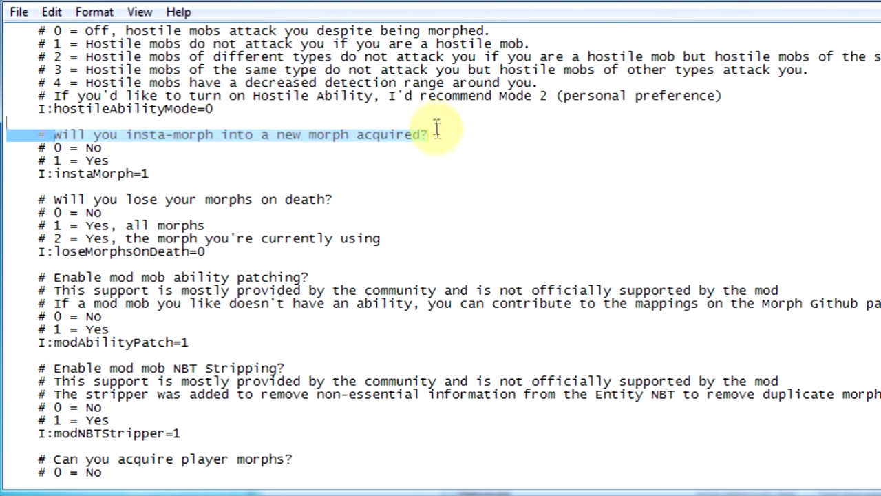
{"action": "left_click", "coordinate": [436, 131]}
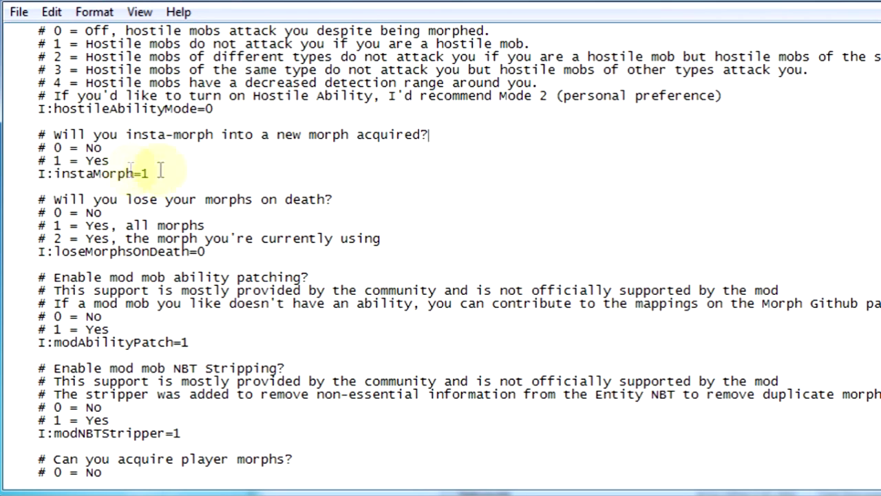
{"action": "left_click_drag", "start_coordinate": [149, 174], "coordinate": [62, 173]}
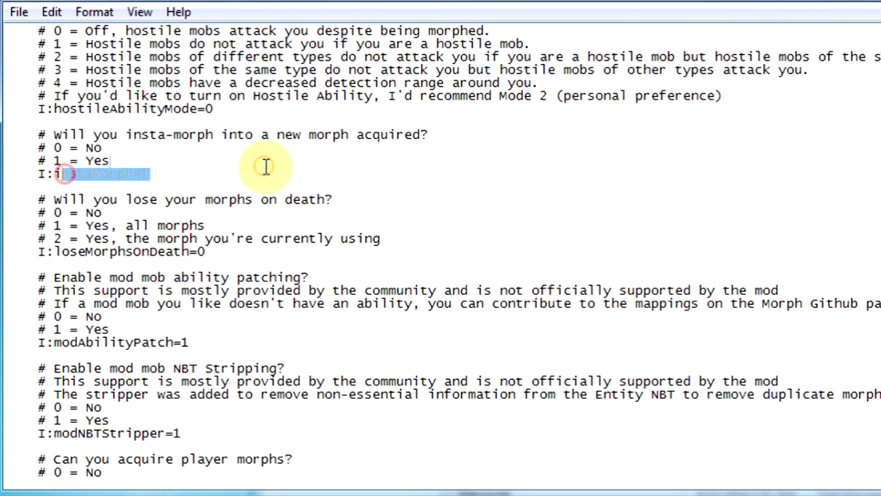
{"action": "left_click", "coordinate": [266, 166]}
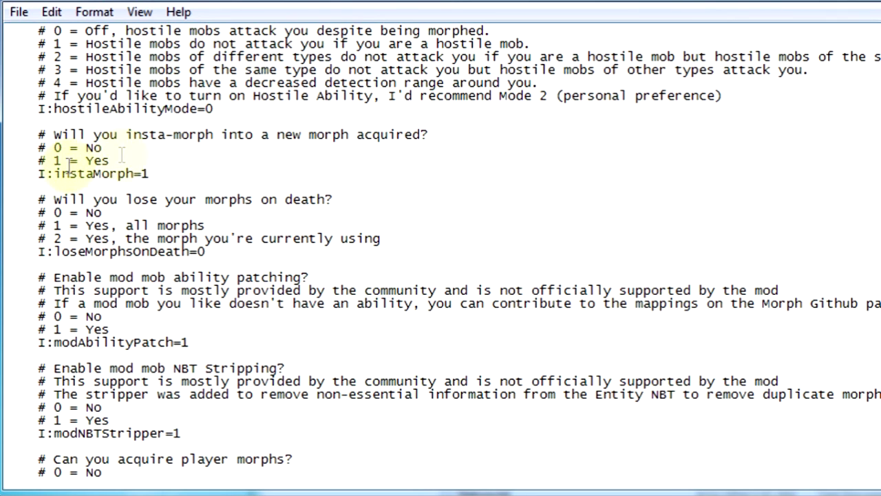
{"action": "left_click", "coordinate": [149, 173]}
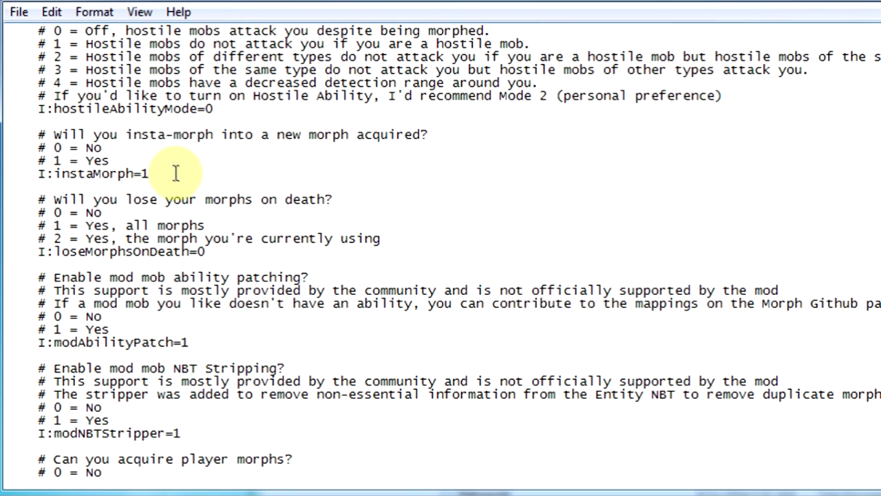
{"action": "left_click", "coordinate": [178, 172]}
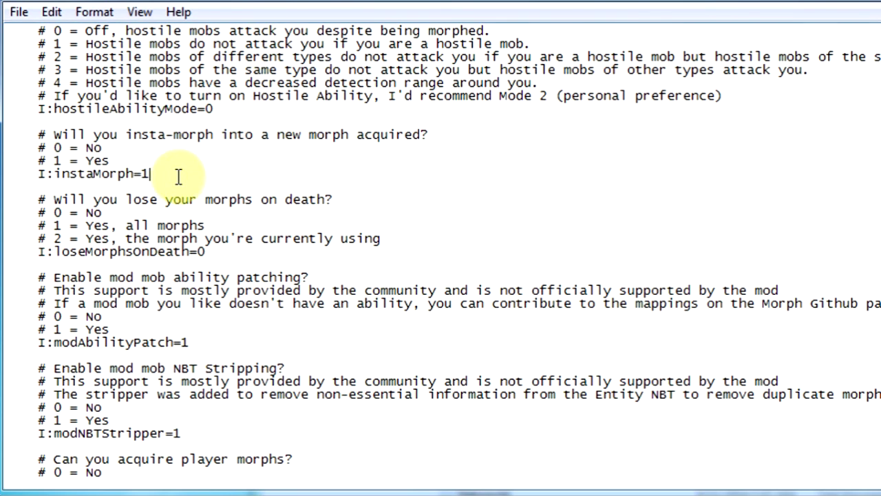
{"action": "key", "text": "BackSpace"}
{"action": "type", "text": "0"}
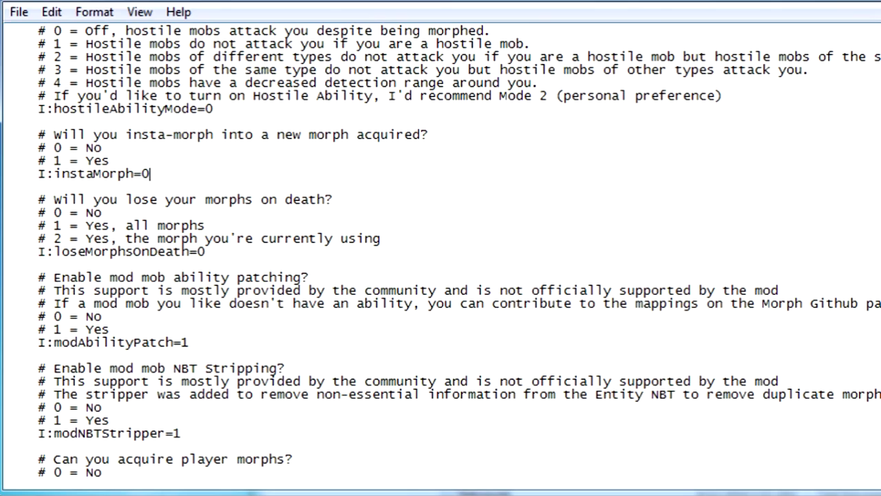
- Save the edited Morph.cfg.txt and close it
{"action": "left_click", "coordinate": [17, 12]}
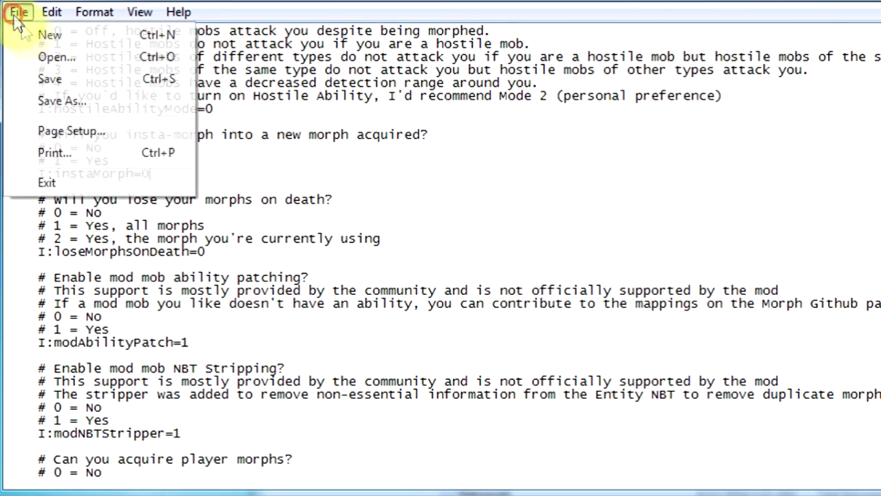
{"action": "left_click", "coordinate": [49, 82]}
{"action": "left_click", "coordinate": [705, 42]}
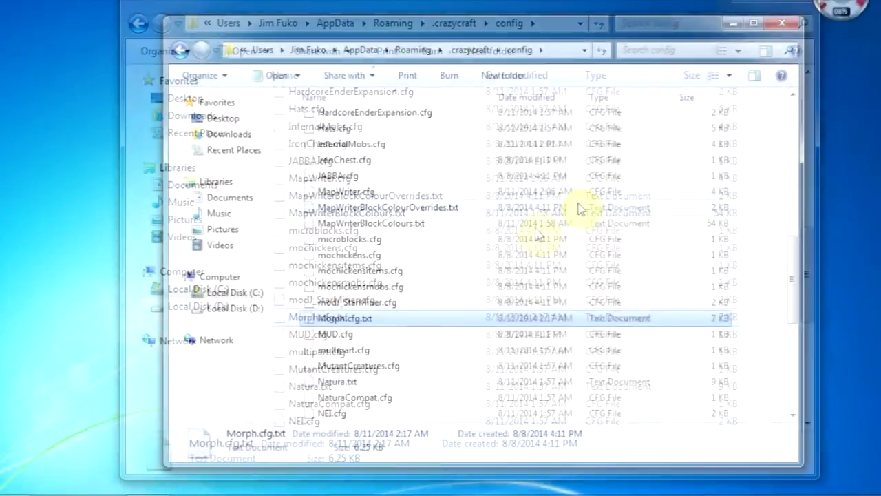
- Rename Morph.cfg.txt back to Morph.cfg, accepting the extension change, and close the config folder window
{"action": "left_click", "coordinate": [424, 321]}
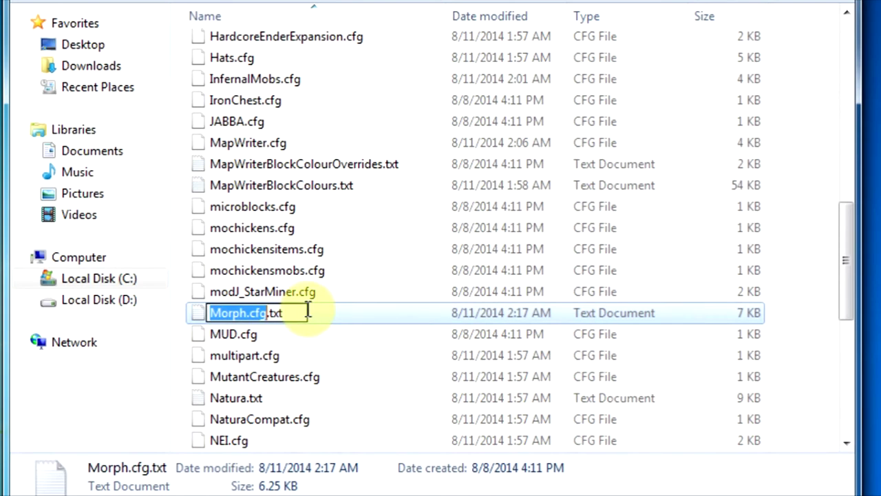
{"action": "left_click", "coordinate": [309, 310]}
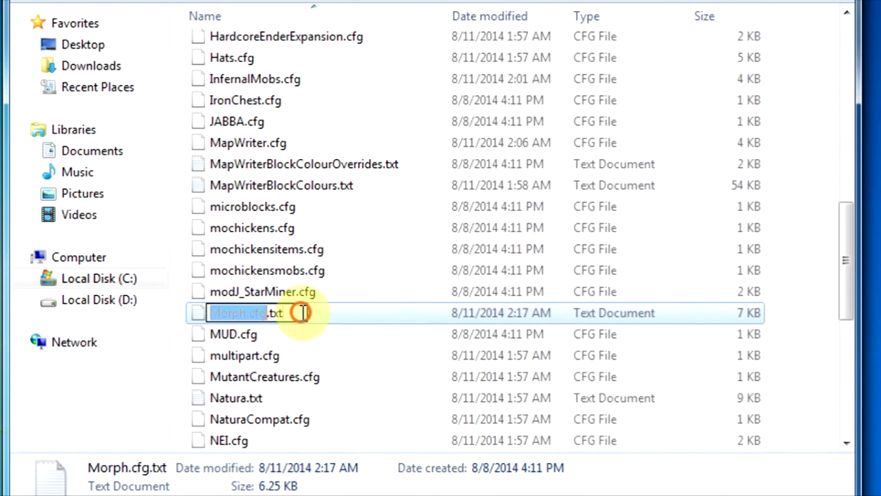
{"action": "key", "text": "BackSpace"}
{"action": "key", "text": "BackSpace"}
{"action": "key", "text": "BackSpace"}
{"action": "key", "text": "BackSpace"}
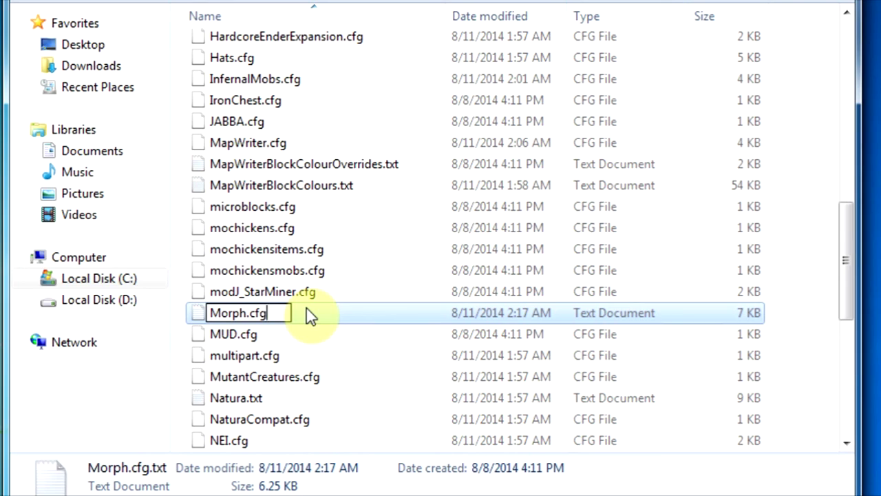
{"action": "key", "text": "Return"}
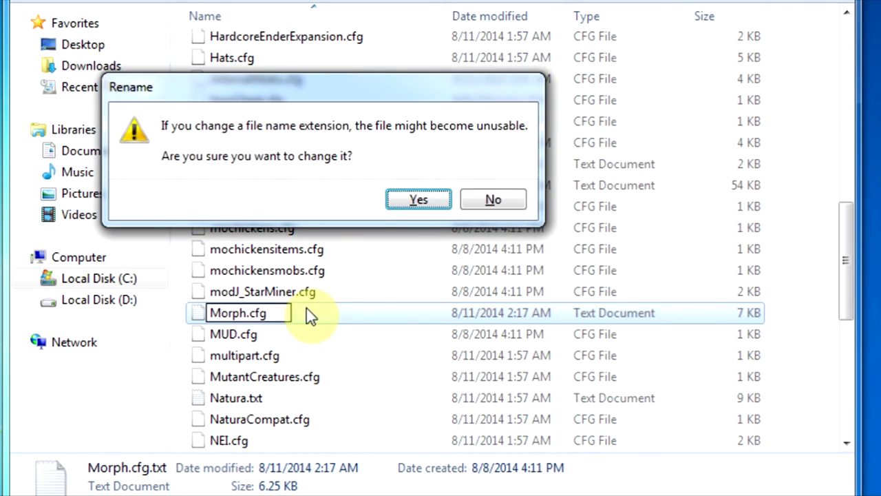
{"action": "key", "text": "Return"}
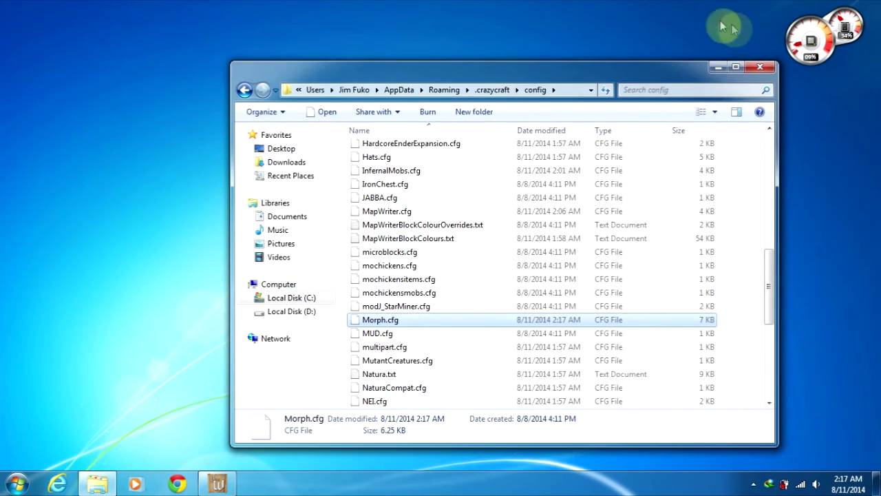
{"action": "left_click", "coordinate": [760, 66]}
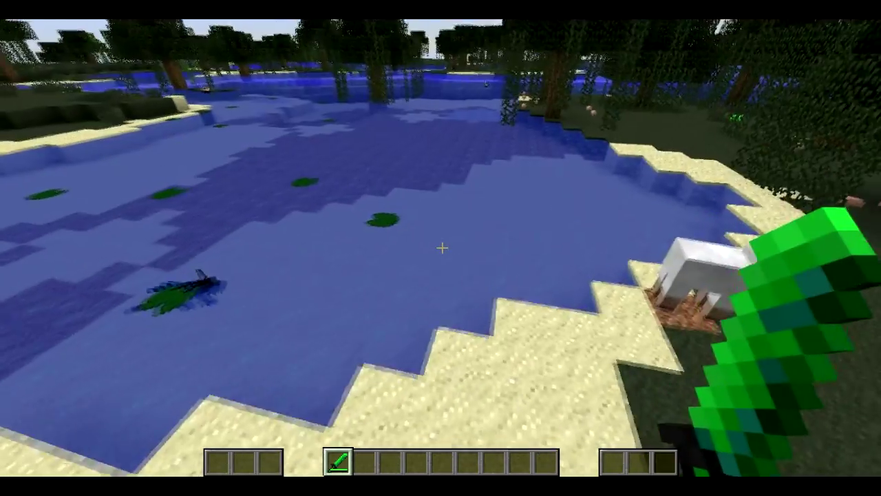
{"action": "mouse_move", "coordinate": [441, 247]}
{"action": "key", "text": "w"}
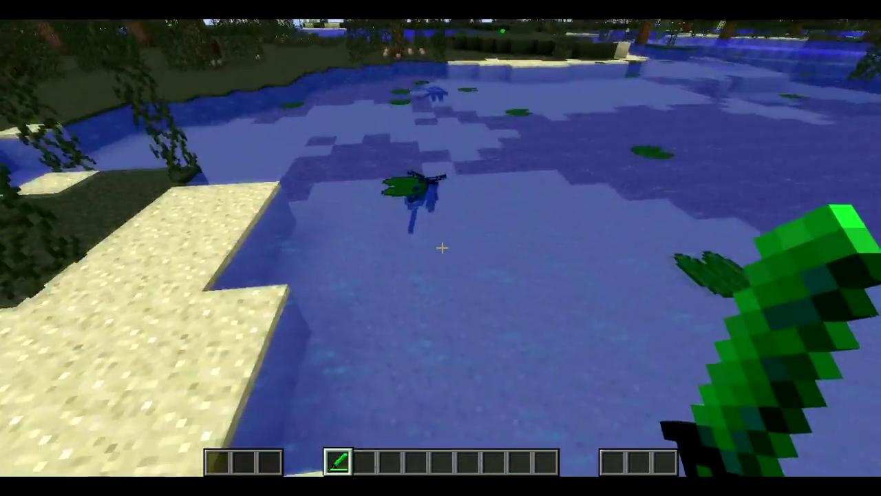
{"action": "key", "text": "w"}
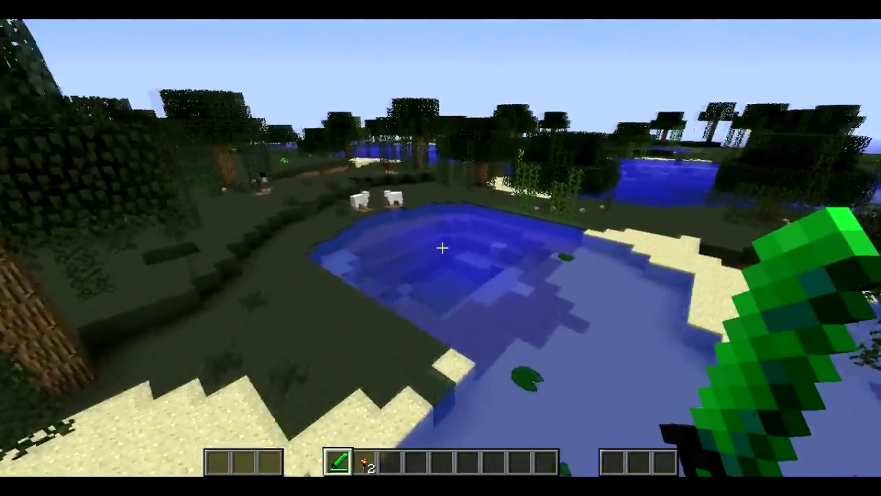
{"action": "key", "text": "w"}
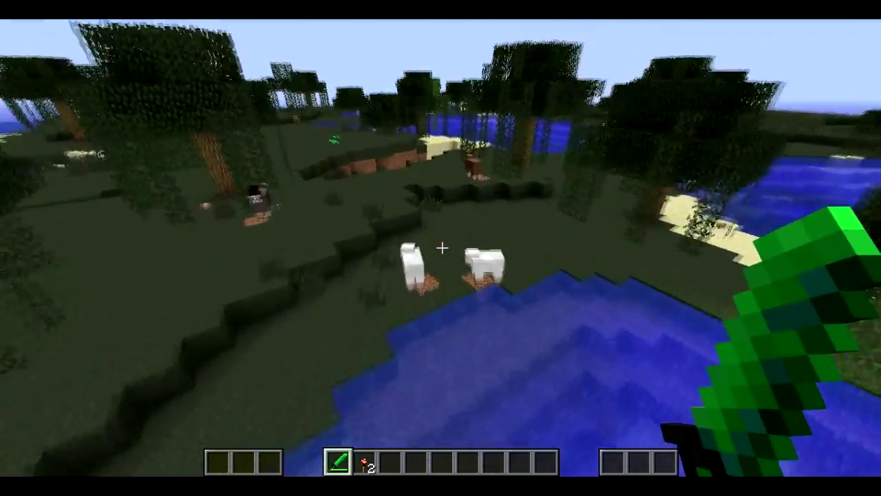
{"action": "key", "text": "w"}
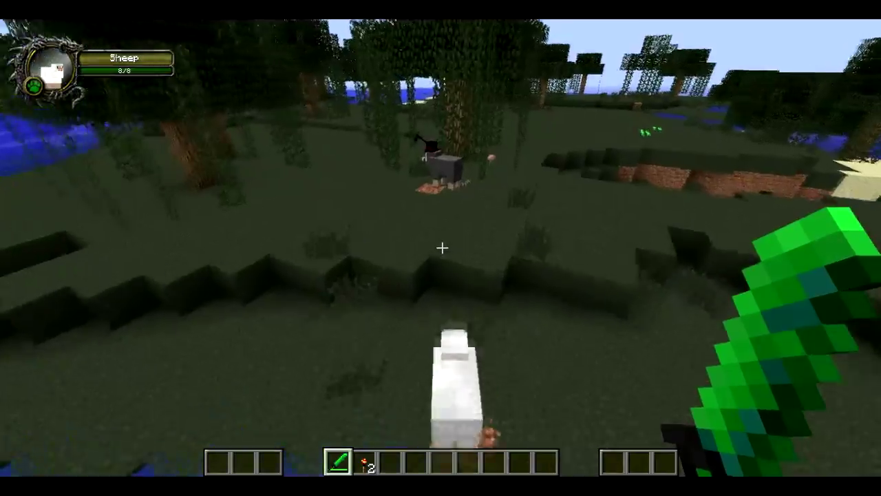
{"action": "key", "text": "w"}
{"action": "left_click", "coordinate": [442, 248]}
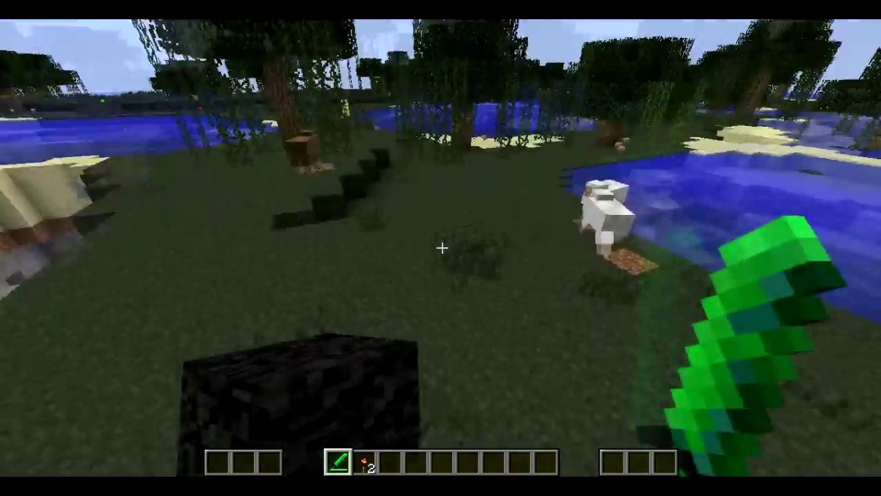
{"action": "key", "text": "w"}
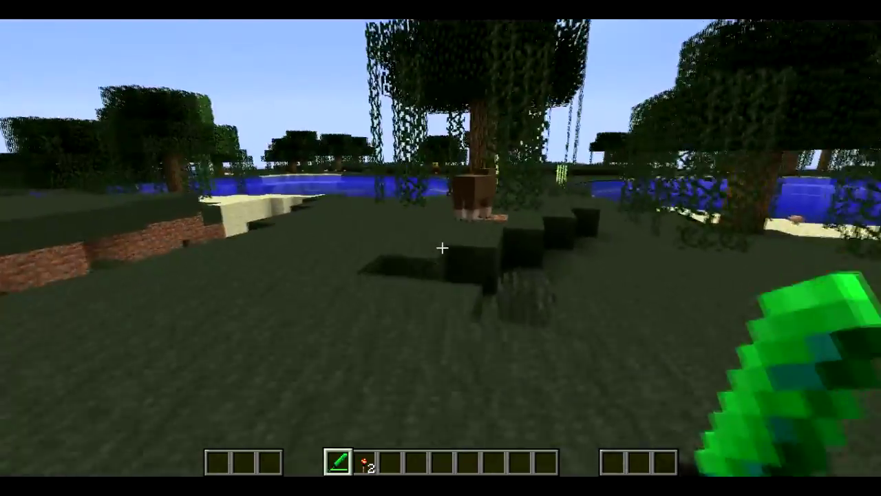
{"action": "key", "text": "w"}
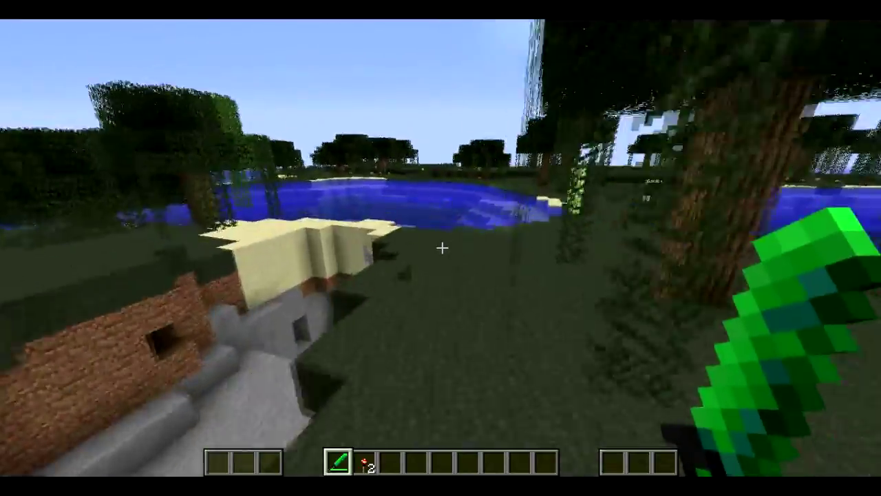
{"action": "key", "text": "w"}
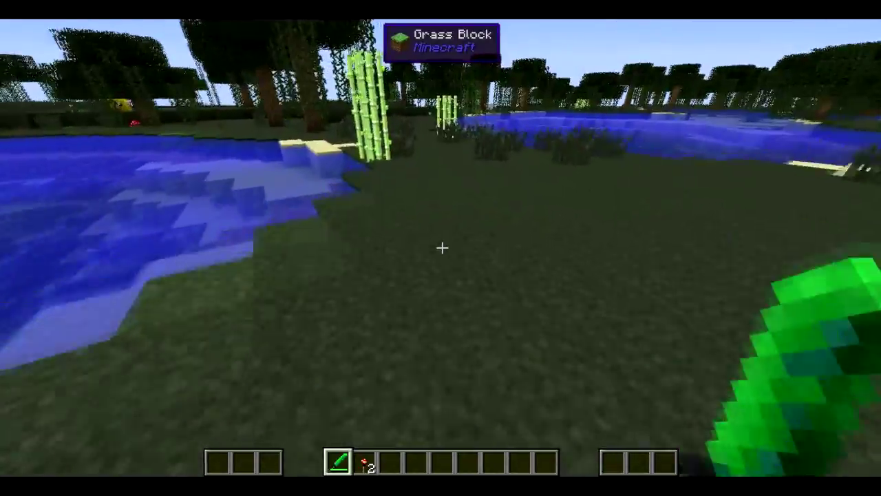
{"action": "key", "text": "w"}
{"action": "key", "text": "w"}
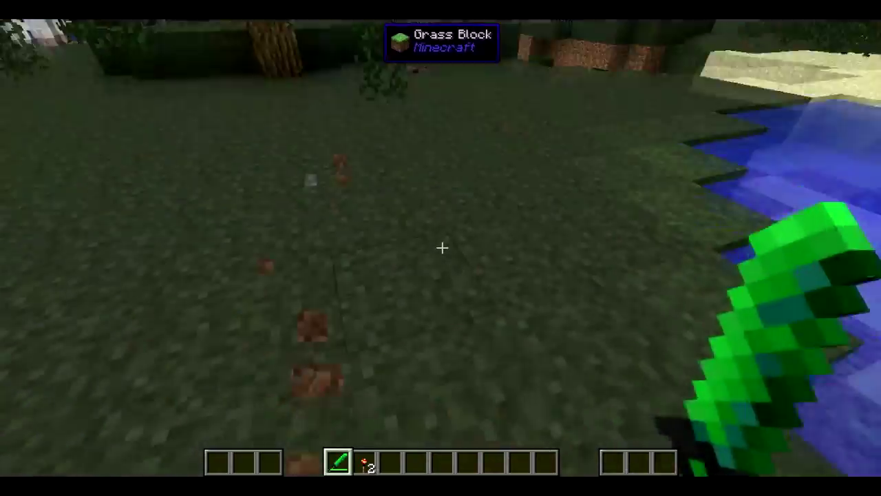
{"action": "left_click", "coordinate": [442, 247]}
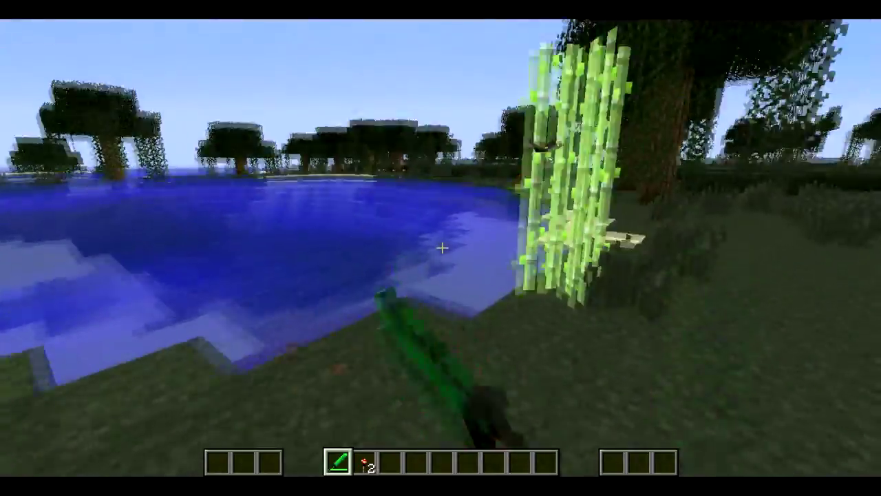
{"action": "left_click", "coordinate": [441, 248]}
{"action": "left_click", "coordinate": [441, 247]}
{"action": "left_click", "coordinate": [442, 247]}
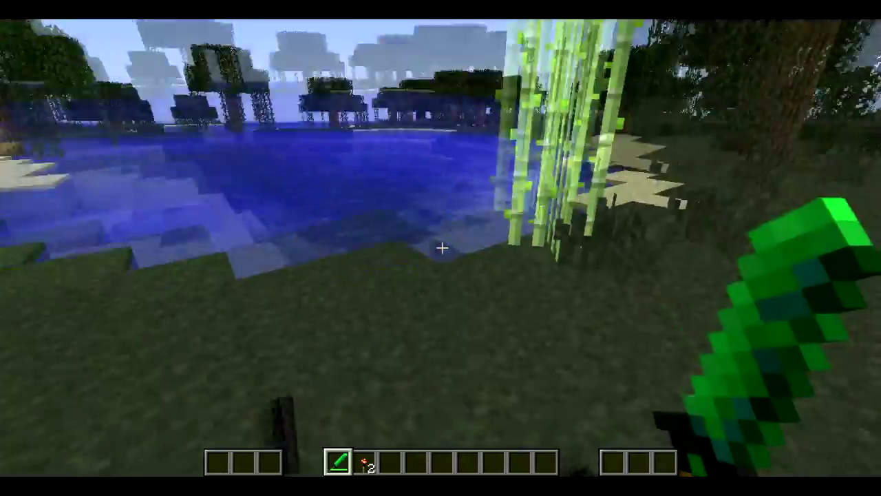
{"action": "key", "text": "w"}
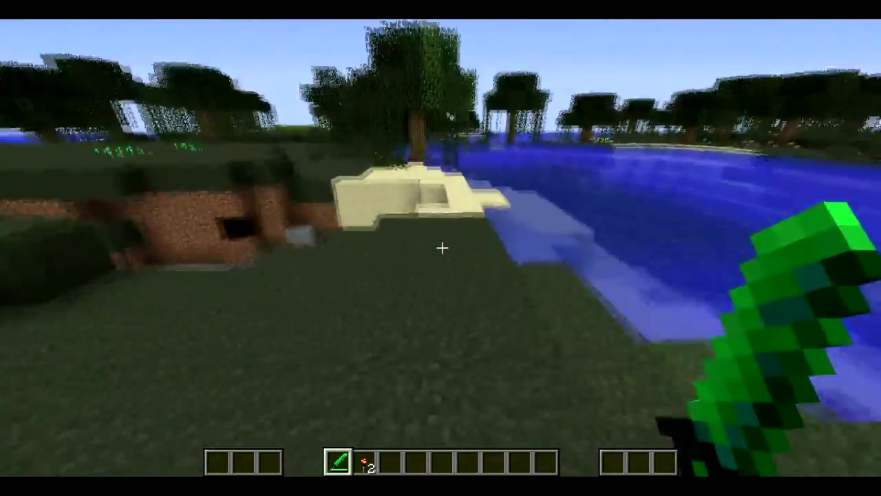
{"action": "key", "text": "w"}
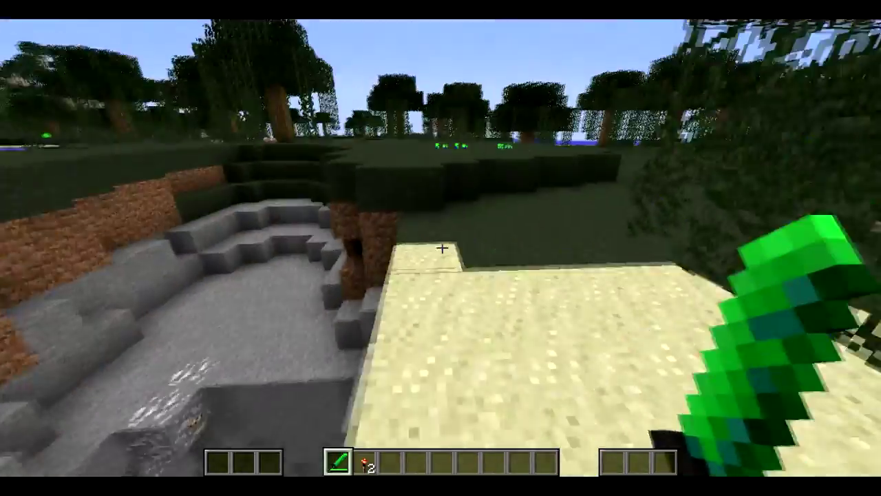